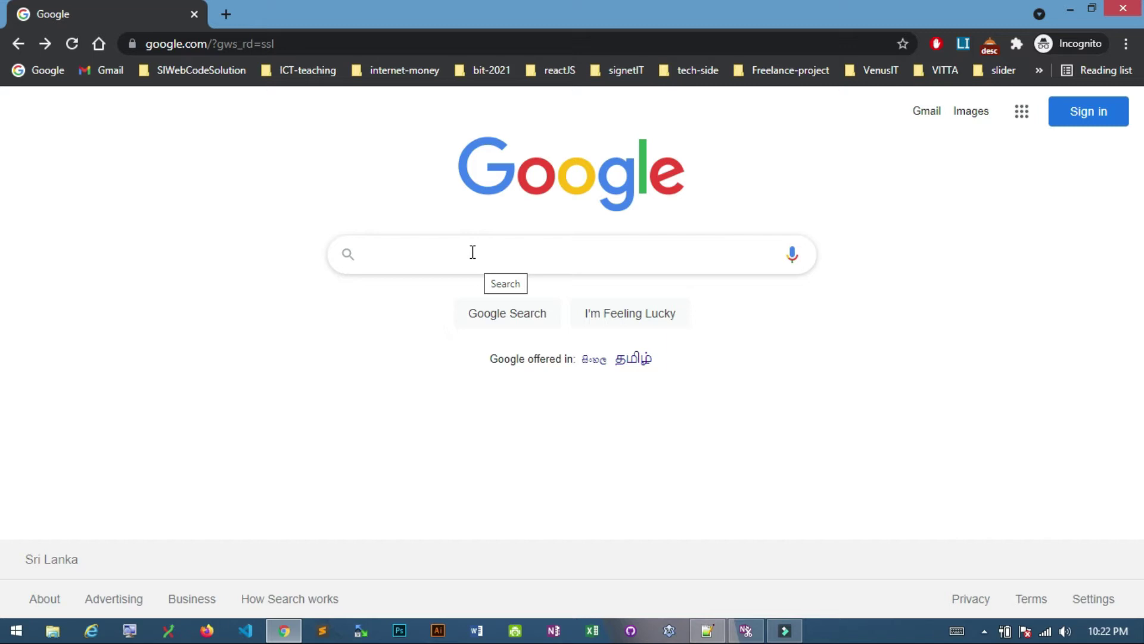
- Search Google for 'gmail', open the Gmail result and start creating a new account
text(gmail)
key(Return)
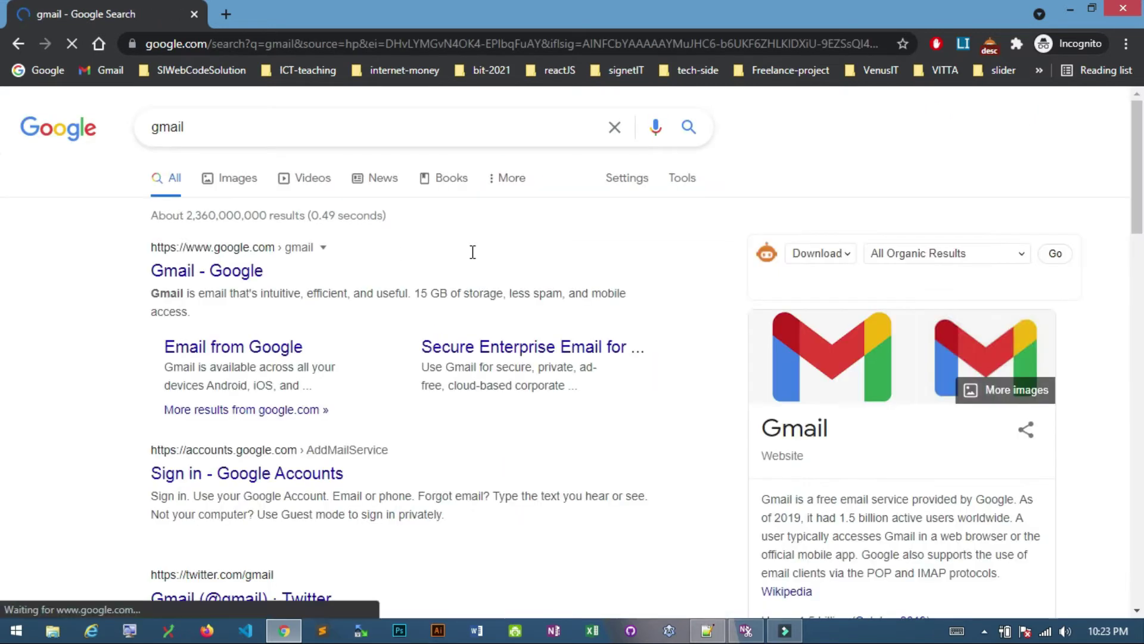
click(222, 276)
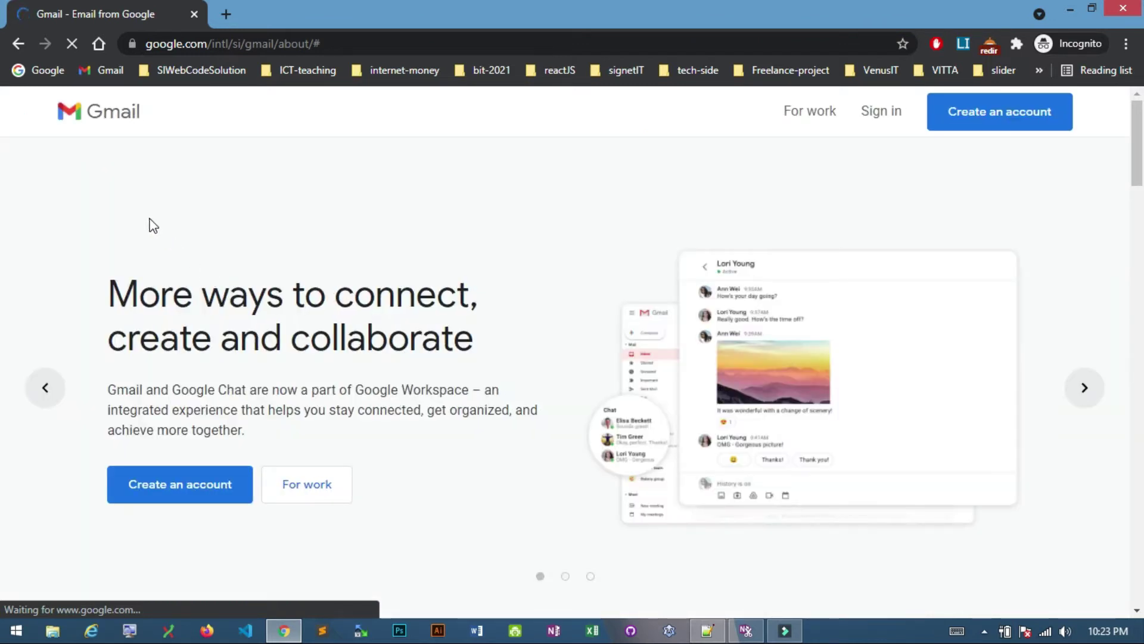
click(1004, 119)
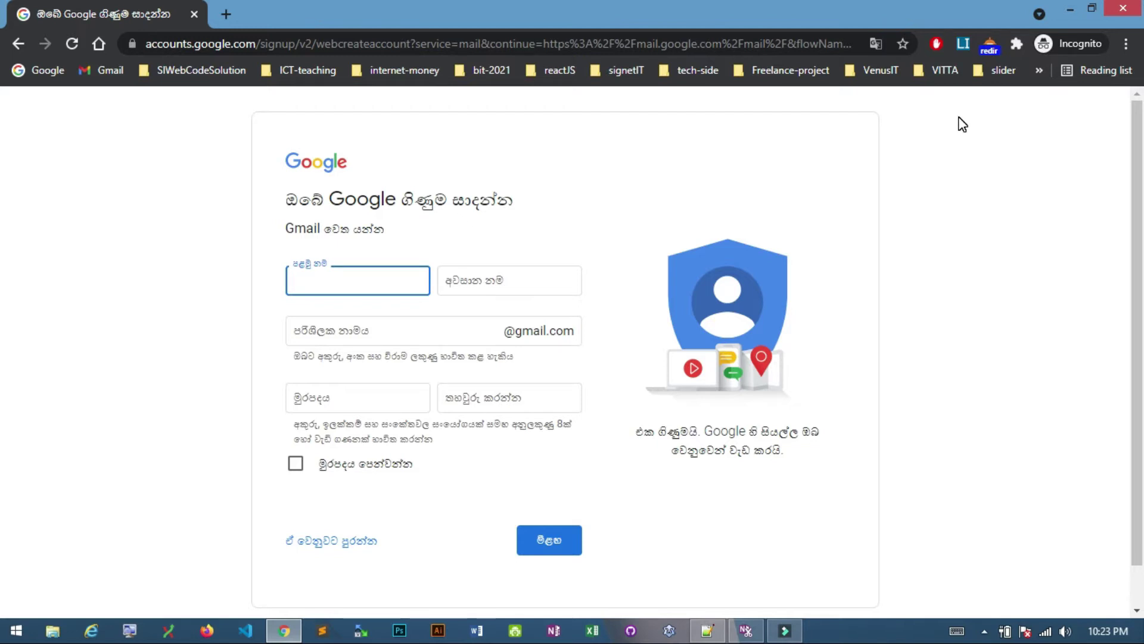
- Pick English (United Kingdom) from the page-language dropdown at the bottom of the signup page
scroll(952, 134, down, 1)
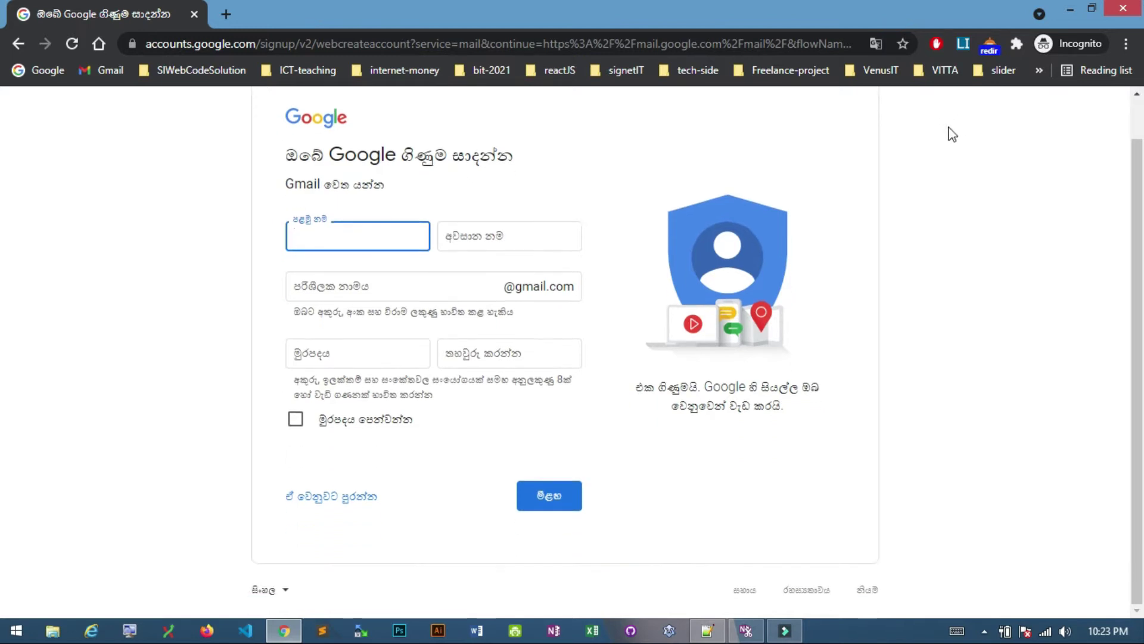
scroll(953, 134, up, 1)
scroll(953, 134, down, 1)
click(286, 590)
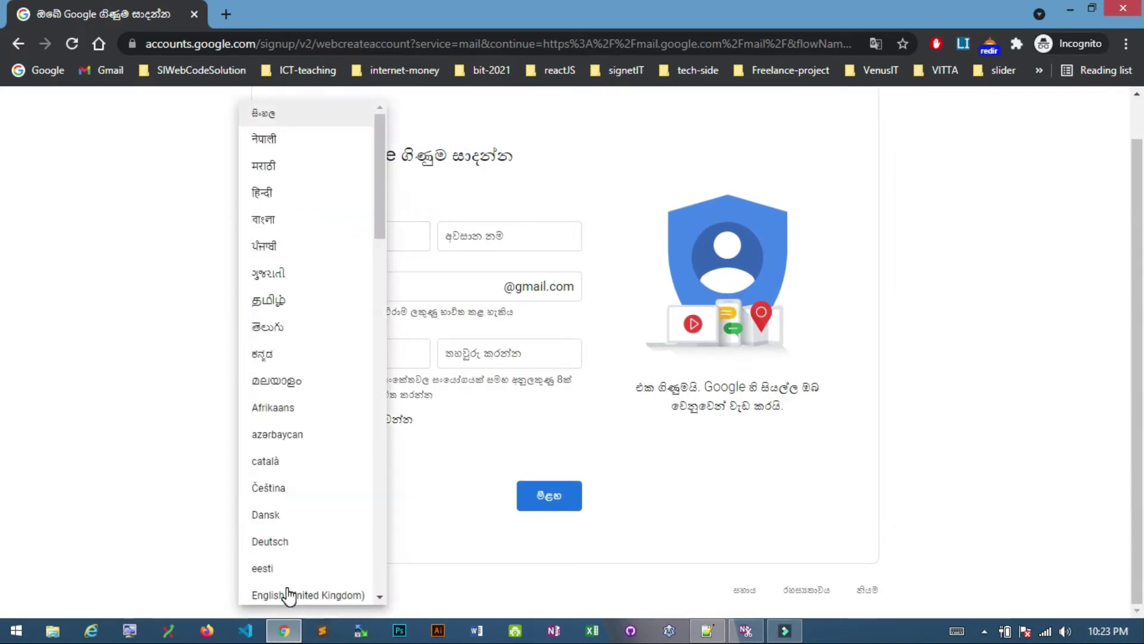
scroll(328, 448, down, 3)
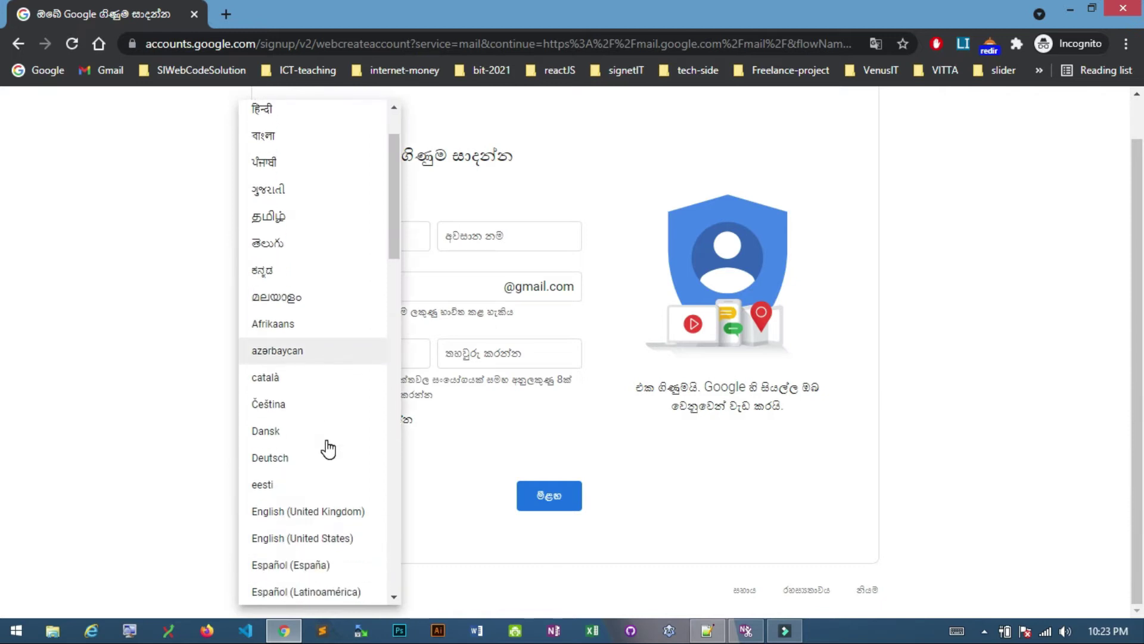
click(329, 428)
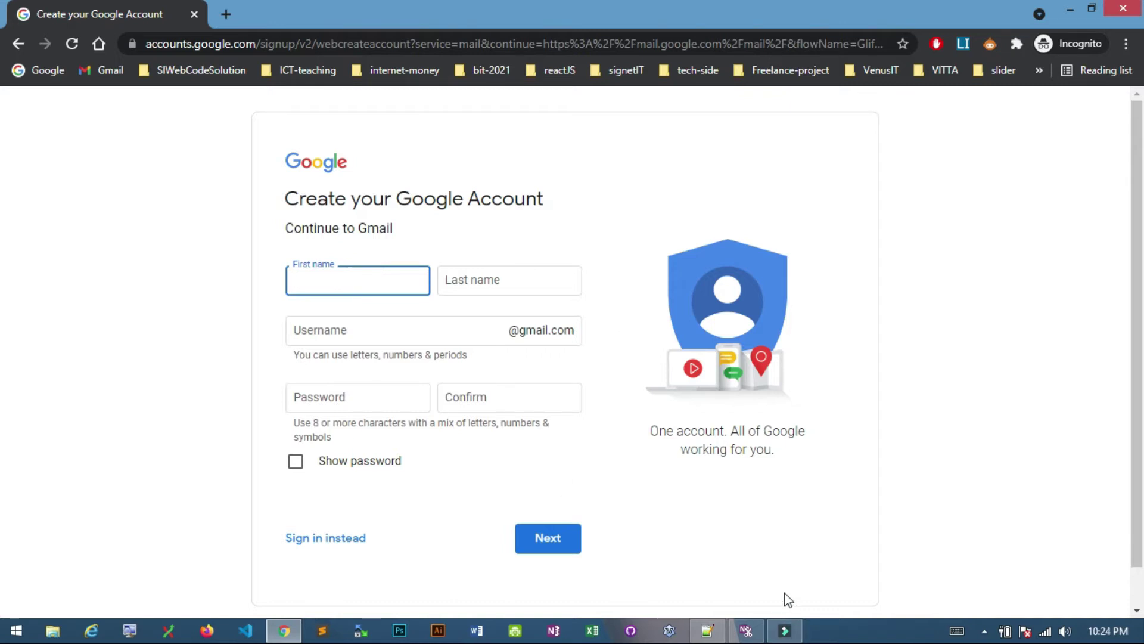
- Enter the account holder's first name and surname in the signup form
click(335, 278)
click(485, 277)
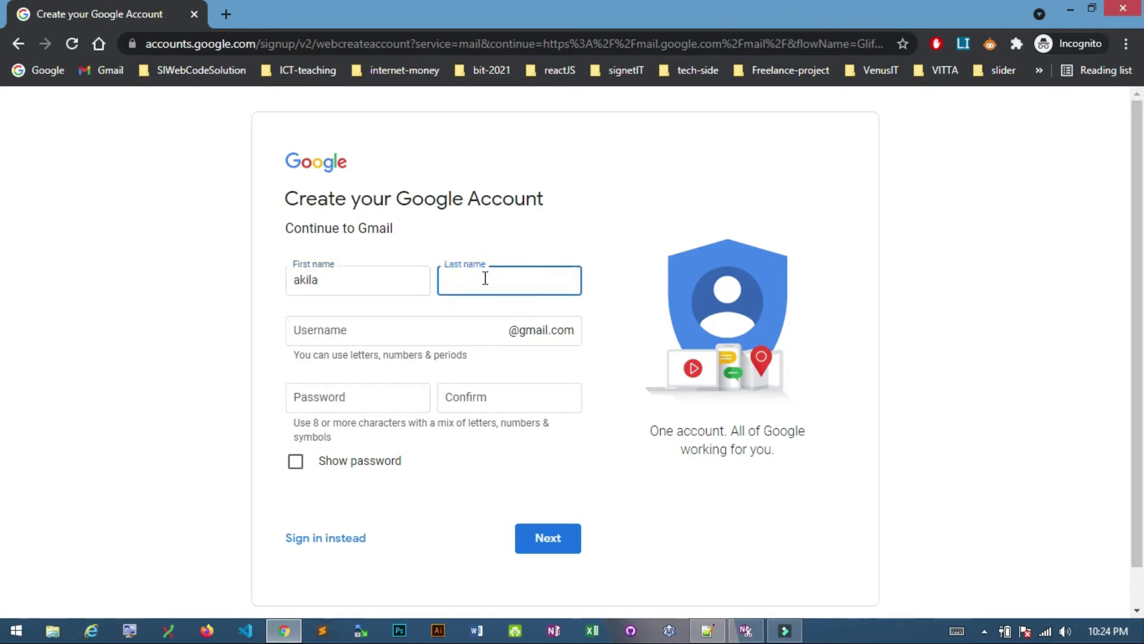
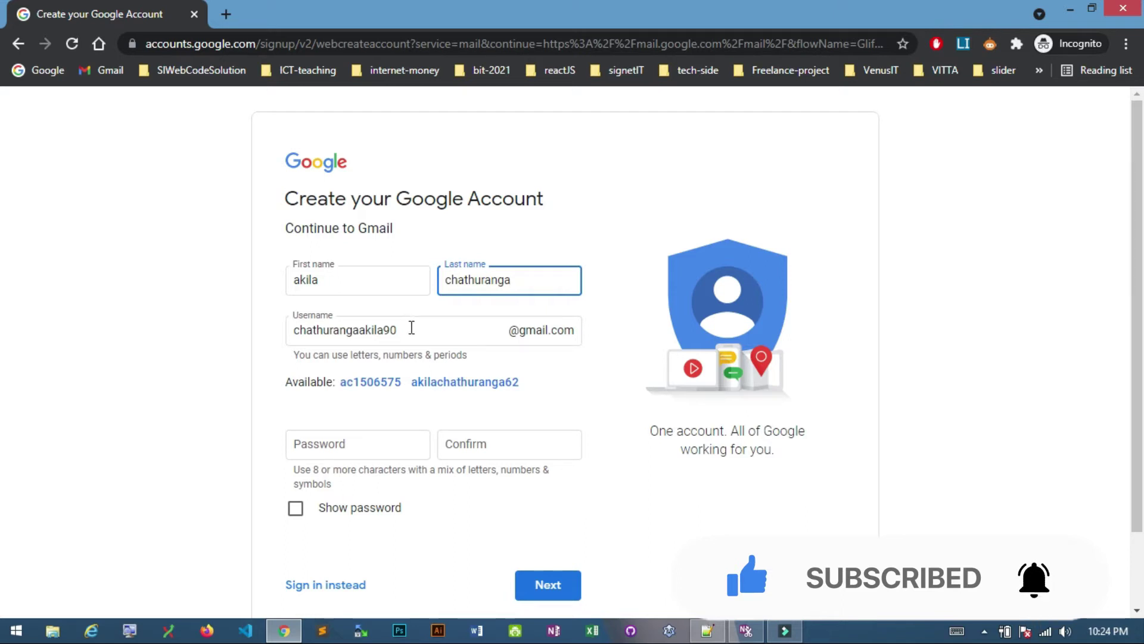
- Replace the auto-suggested username with the user's own chosen Gmail username
double_click(410, 329)
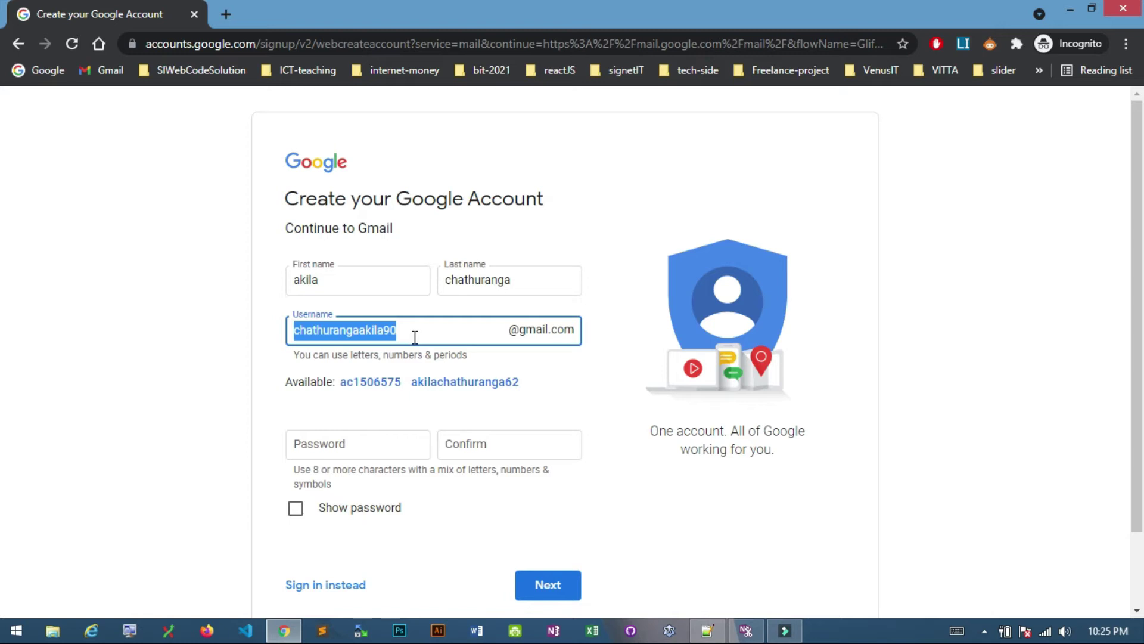
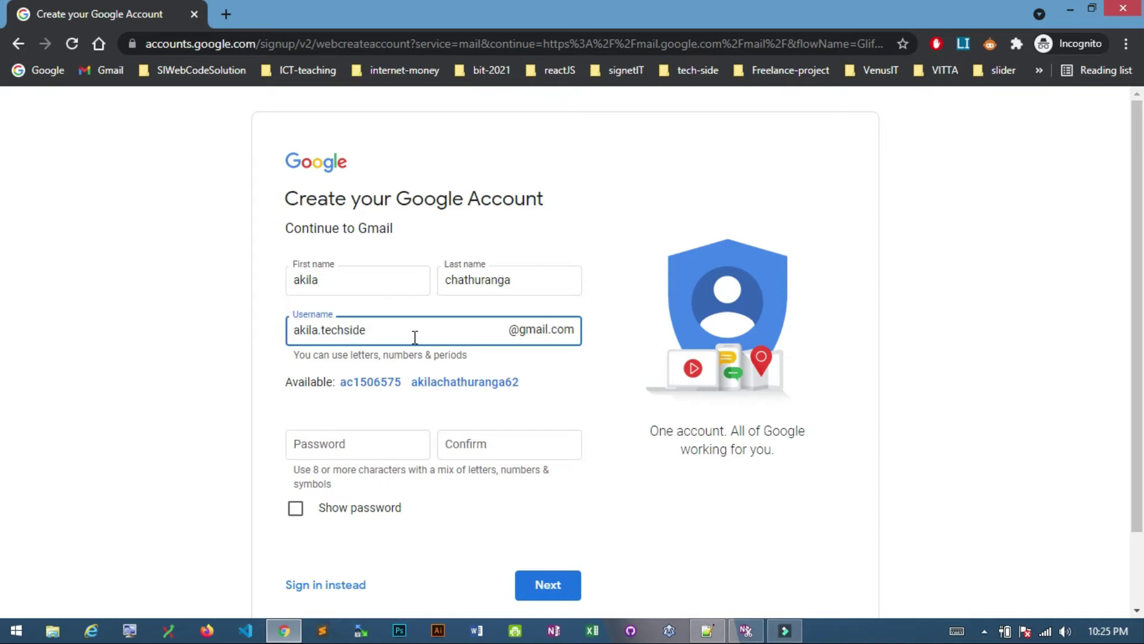
double_click(599, 285)
click(891, 507)
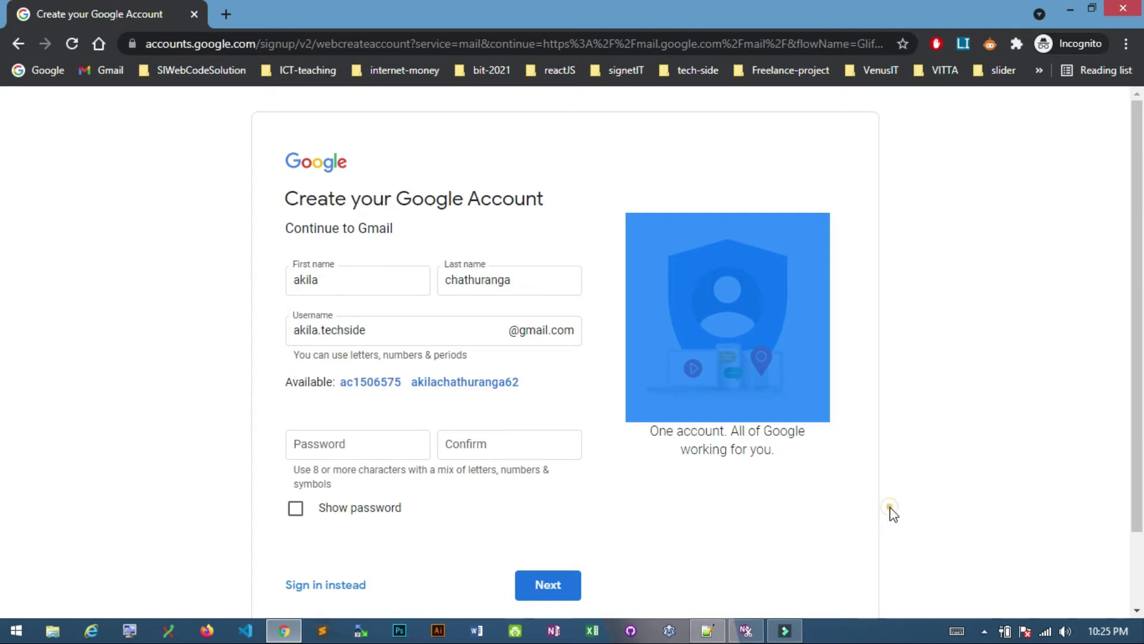
- Enter the account password in both the Password and Confirm fields
click(299, 443)
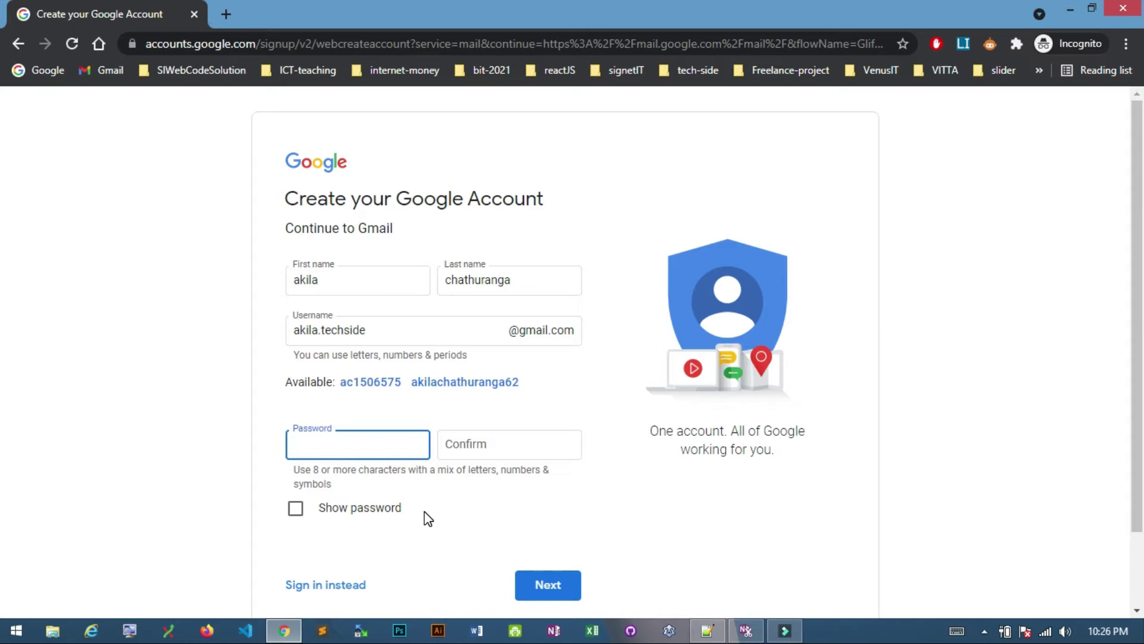
text(•••••••••••••)
click(469, 444)
text(••)
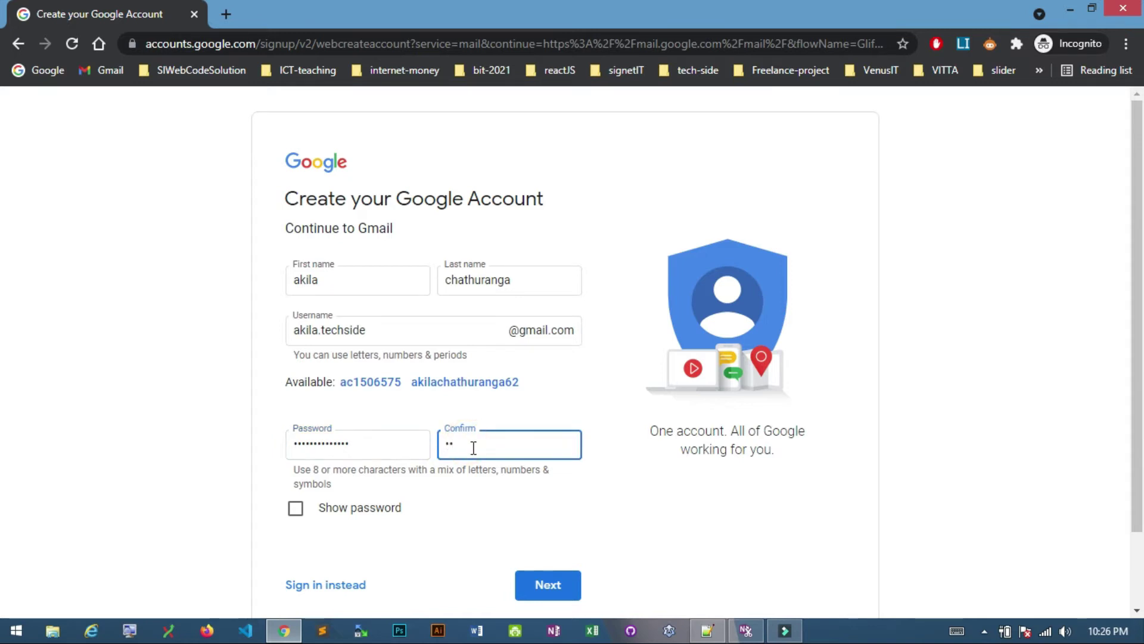
text(••••••••••••)
- Submit the name, username and password page with Next
double_click(662, 525)
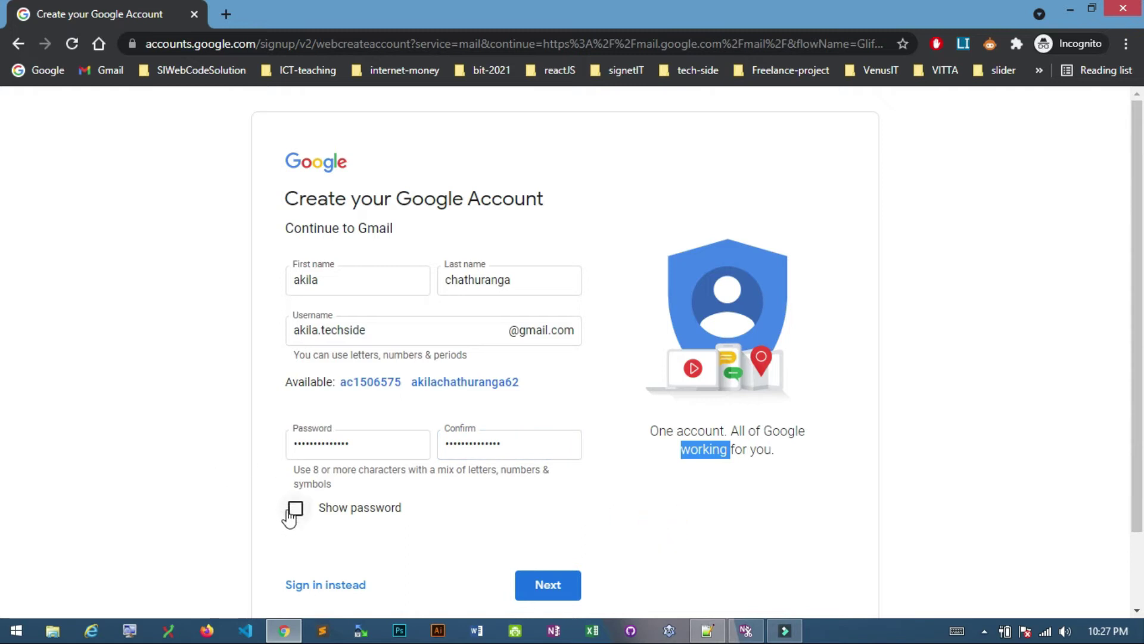
scroll(596, 498, down, 2)
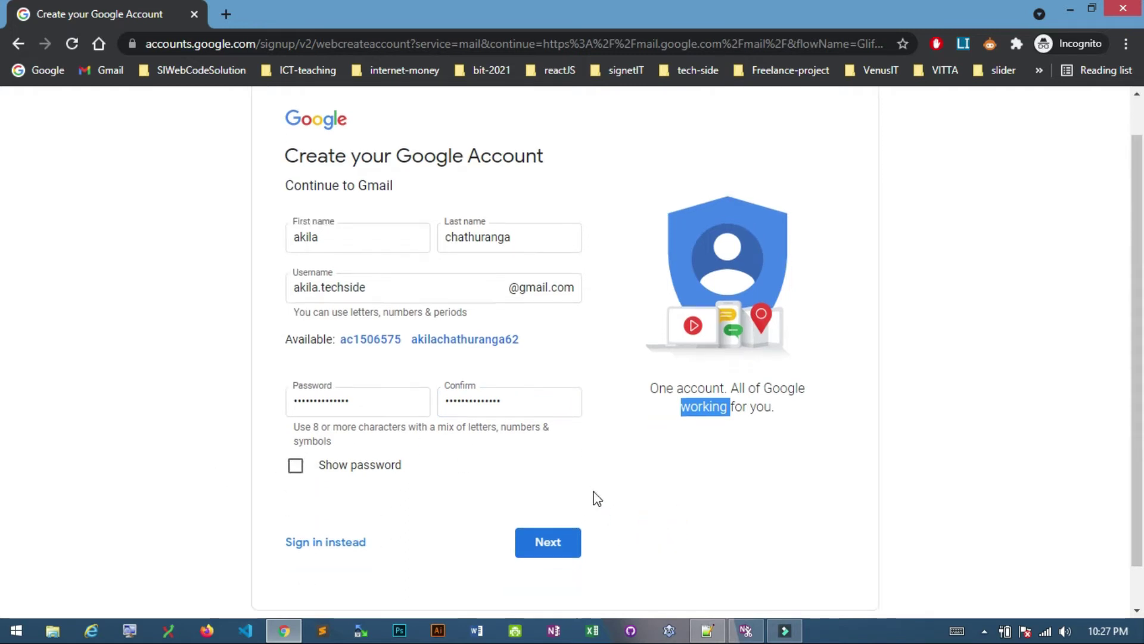
scroll(596, 497, down, 1)
click(554, 505)
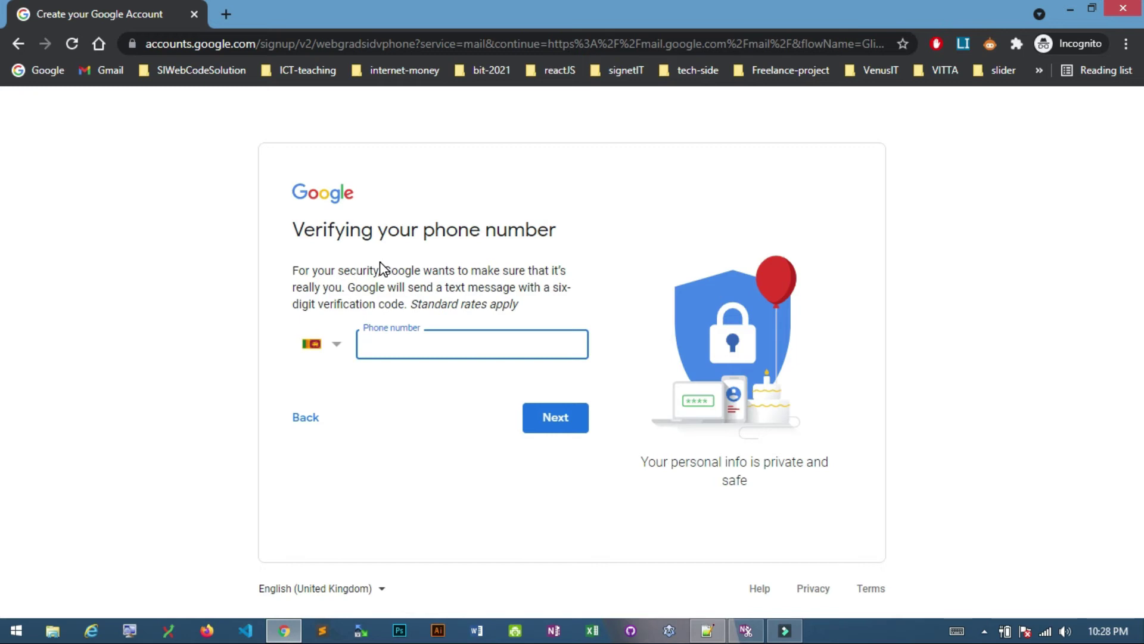
- Enter the user's phone number and request the six-digit verification code
text(07)
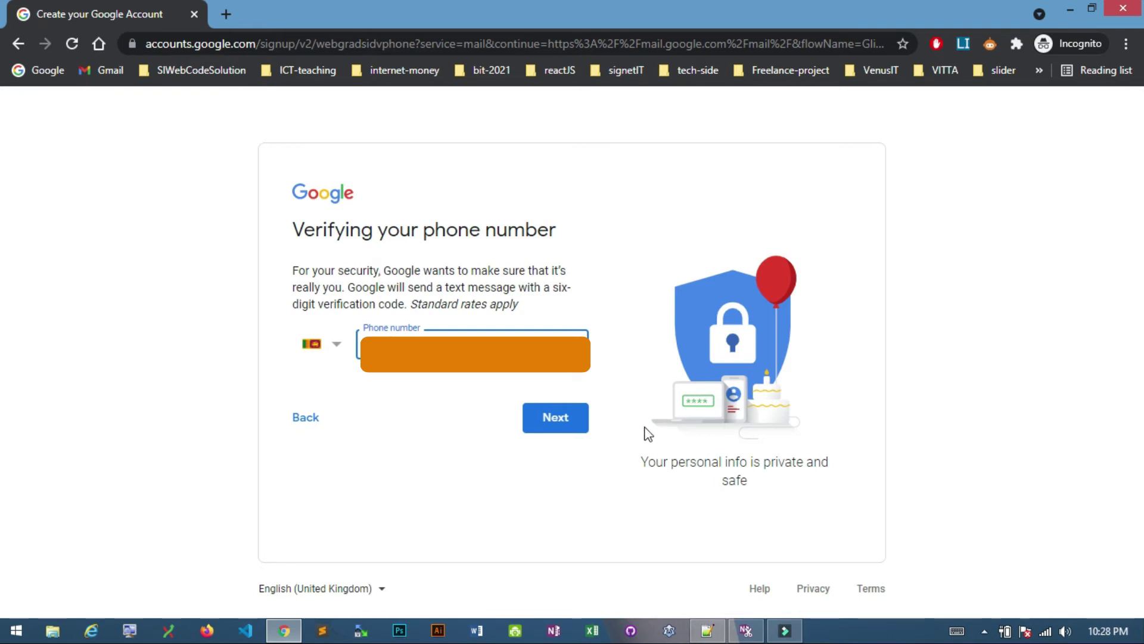
click(560, 418)
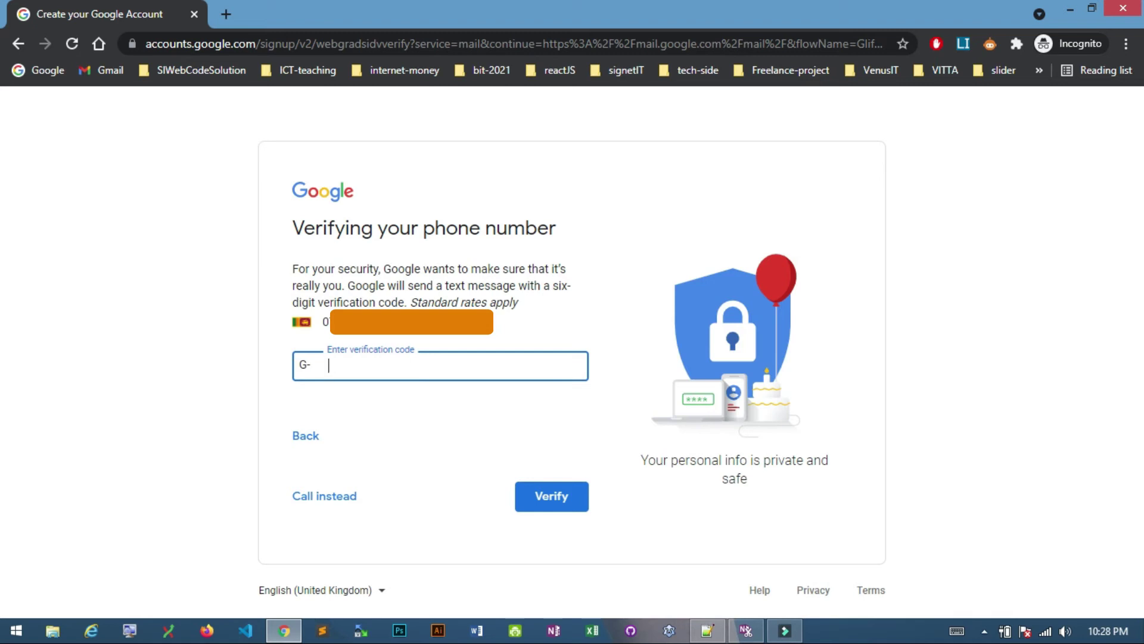
- Enter the texted verification code and confirm it with Verify
click(528, 494)
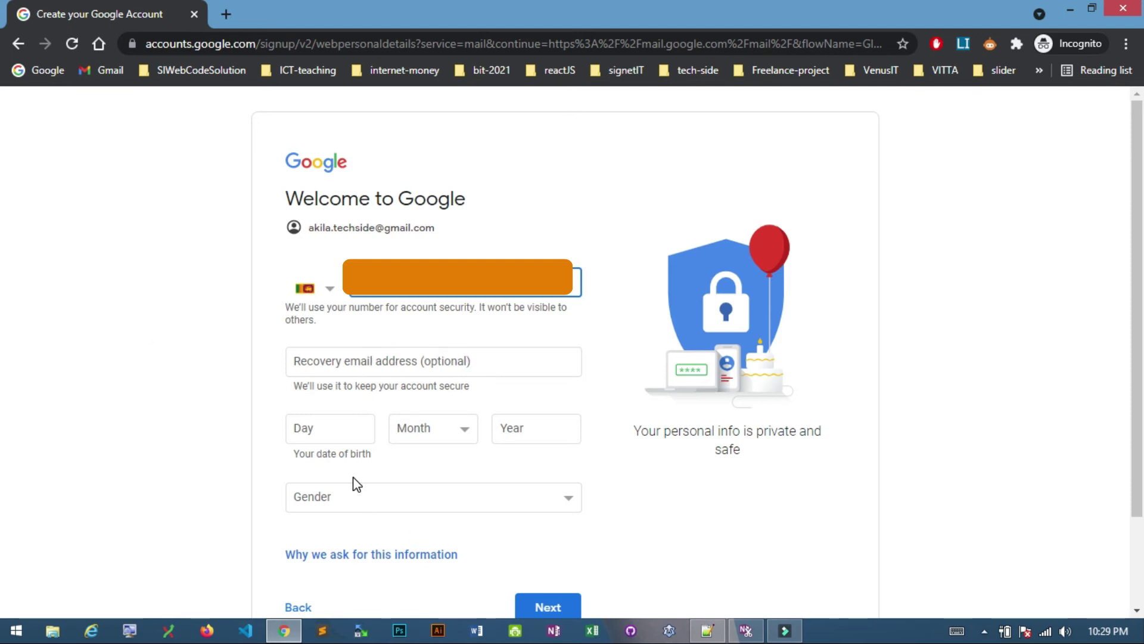
click(348, 436)
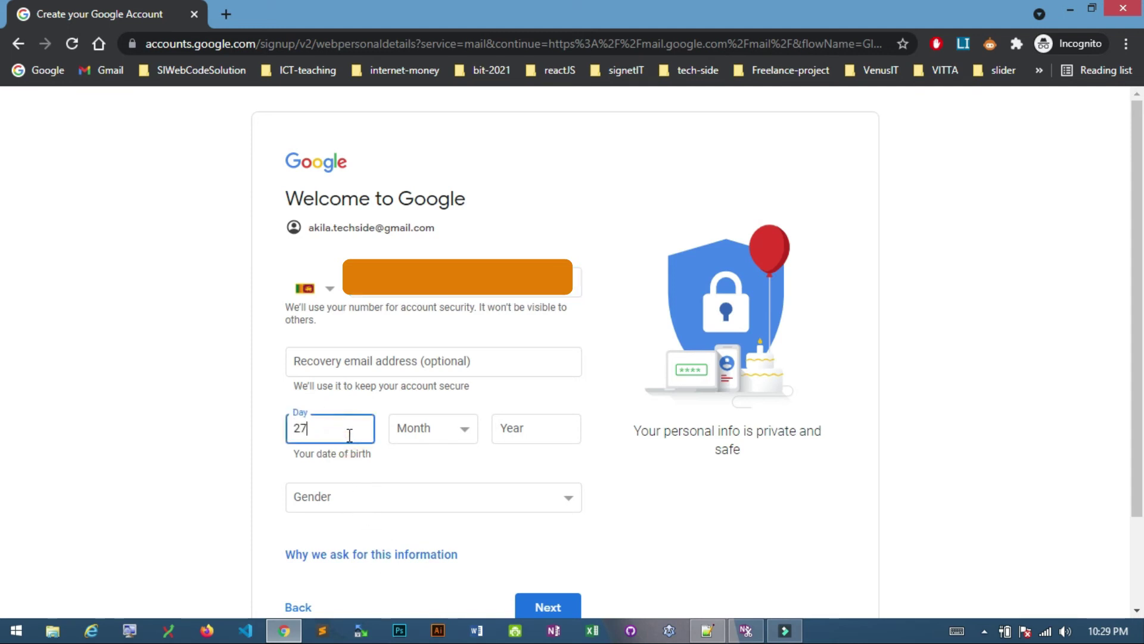
click(409, 429)
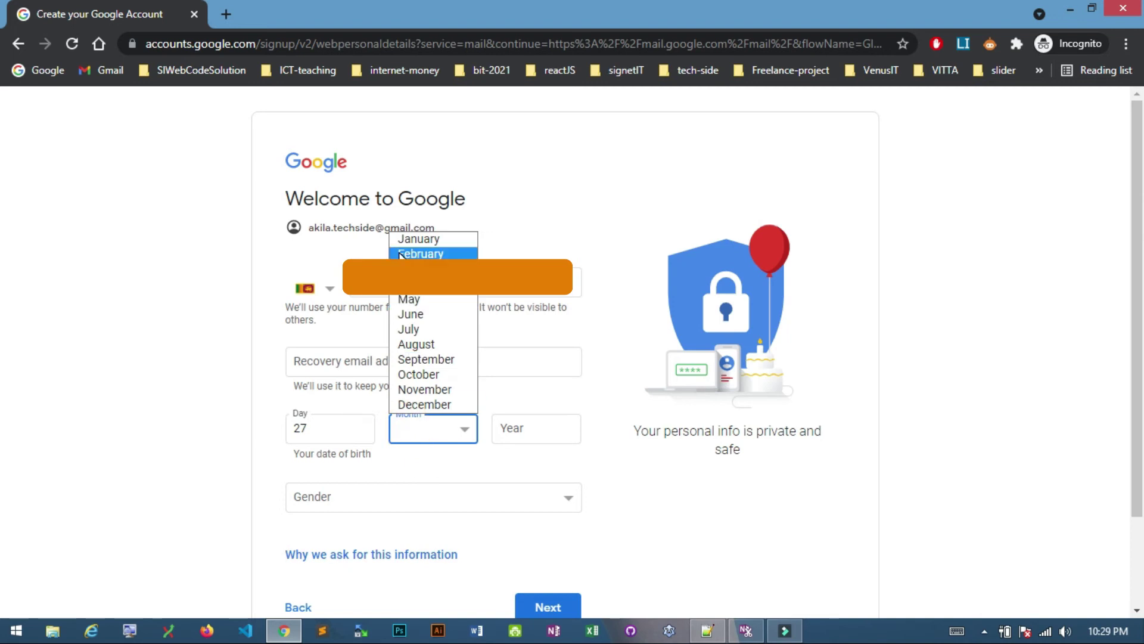
click(417, 269)
click(510, 435)
text(1992)
click(904, 498)
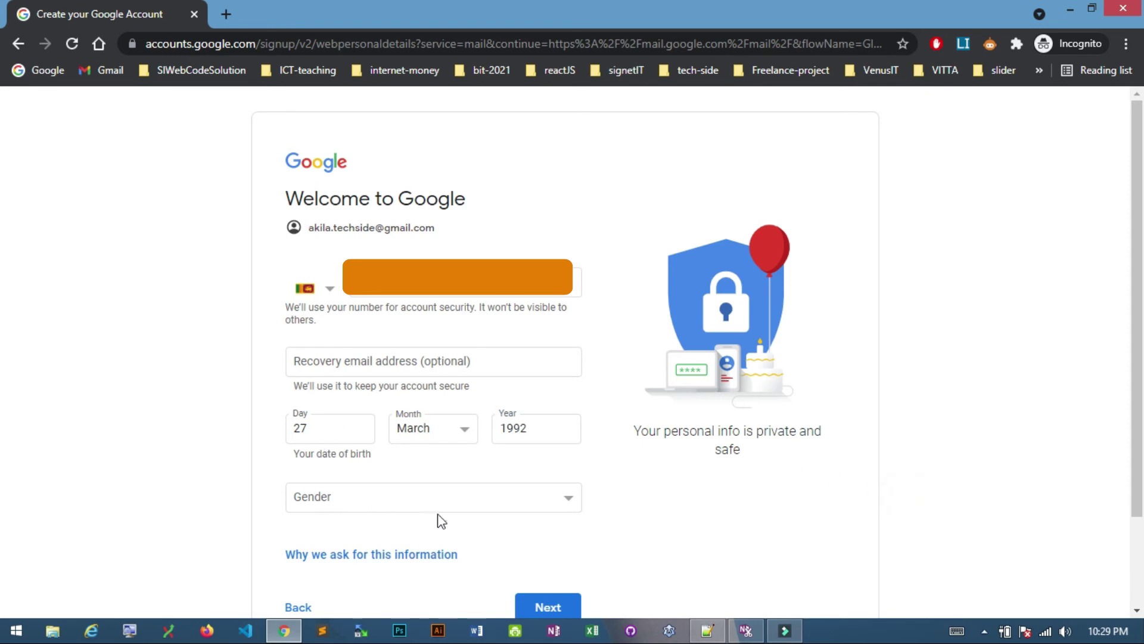
- Choose Male from the Gender dropdown
click(544, 502)
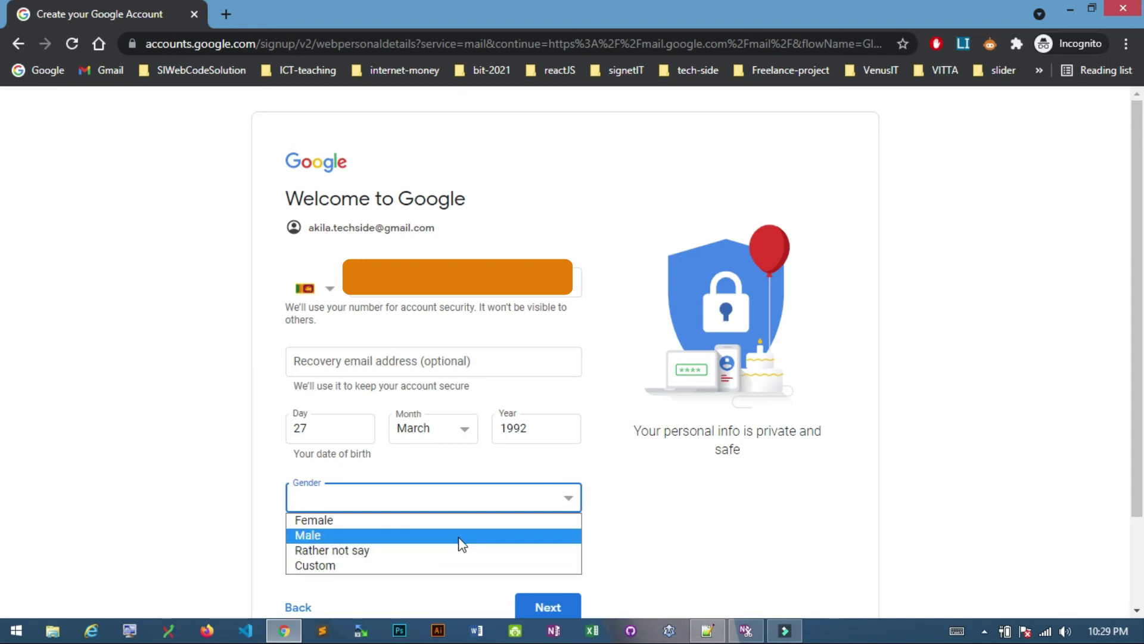
click(336, 536)
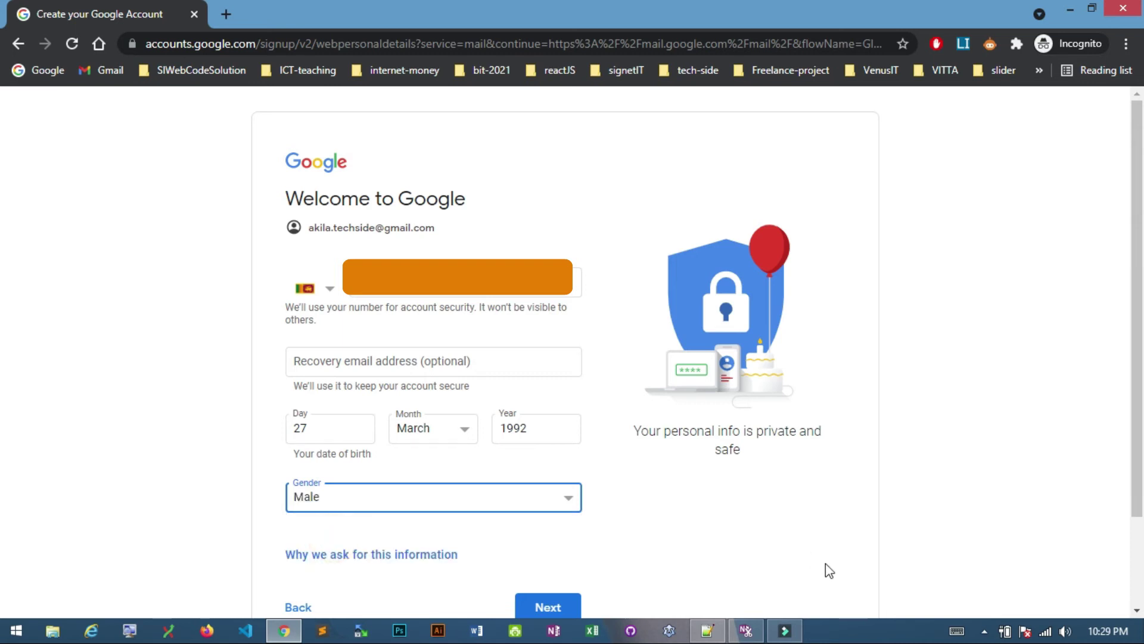
click(854, 524)
scroll(860, 513, down, 2)
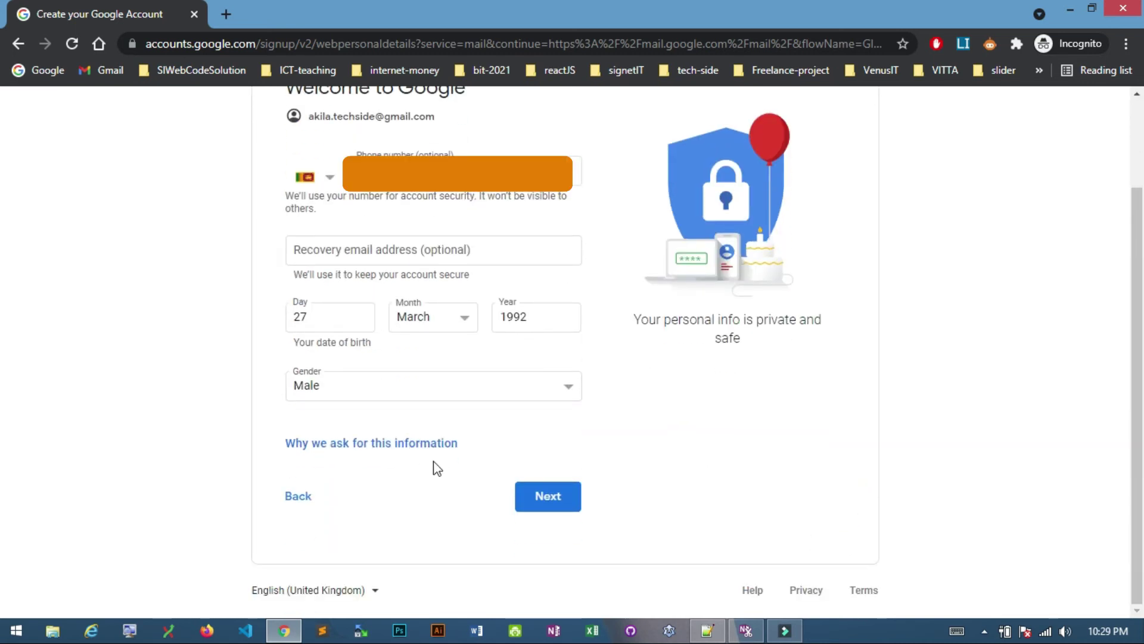
- Submit the personal details and answer 'Yes, I'm in' to using the number across Google services
click(551, 496)
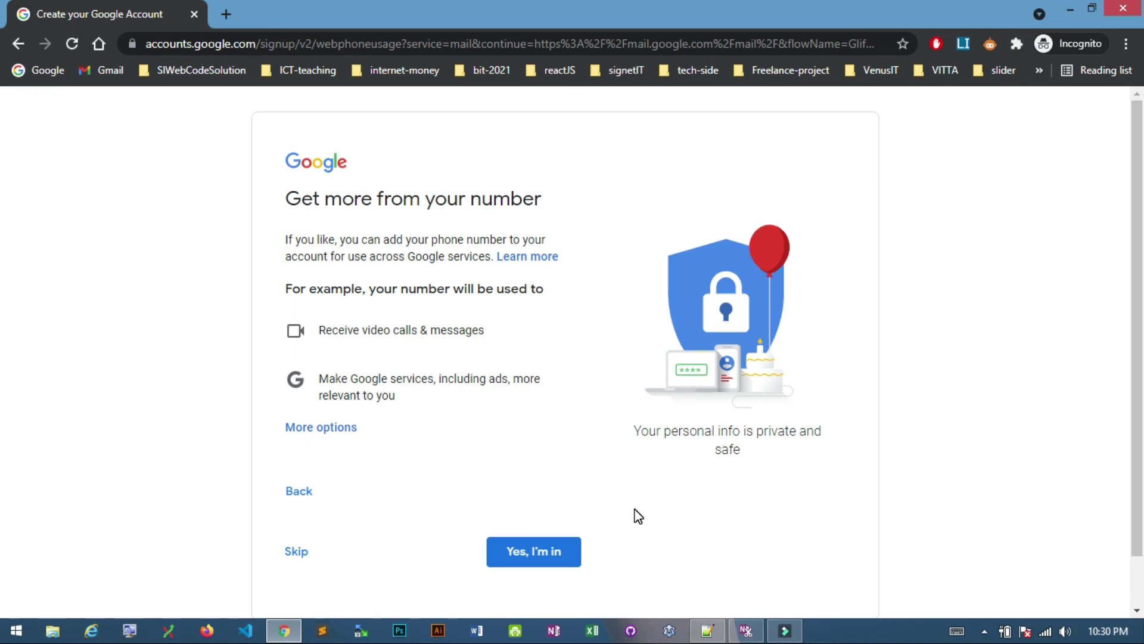
click(535, 556)
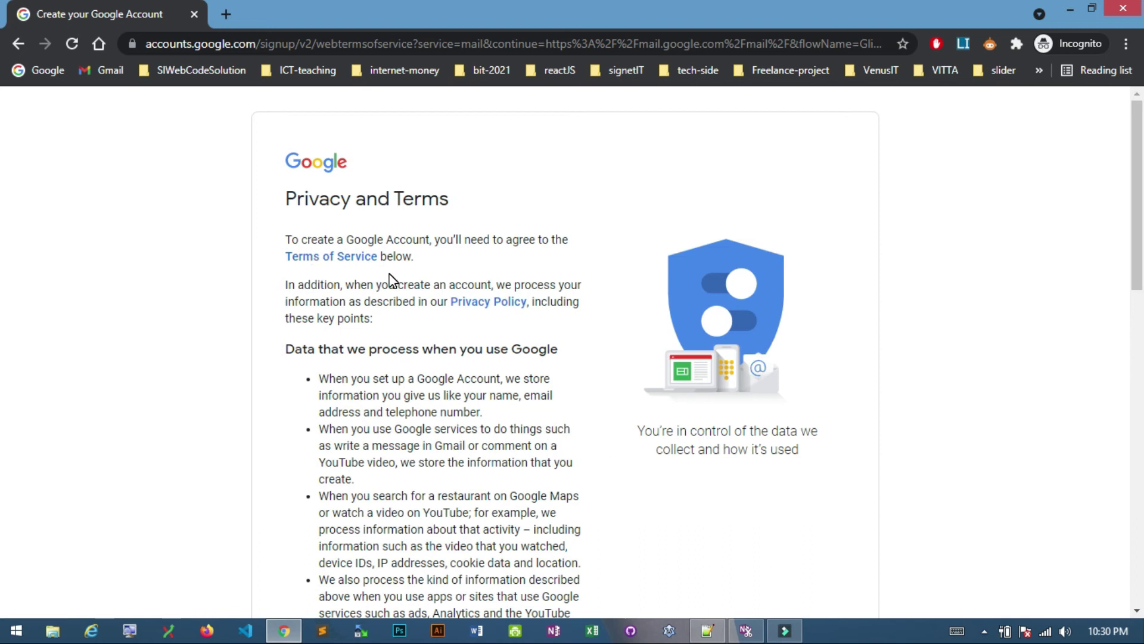
- Scroll through the Privacy and Terms and accept them with 'I agree', opening the new inbox
scroll(391, 279, down, 2)
scroll(396, 253, down, 4)
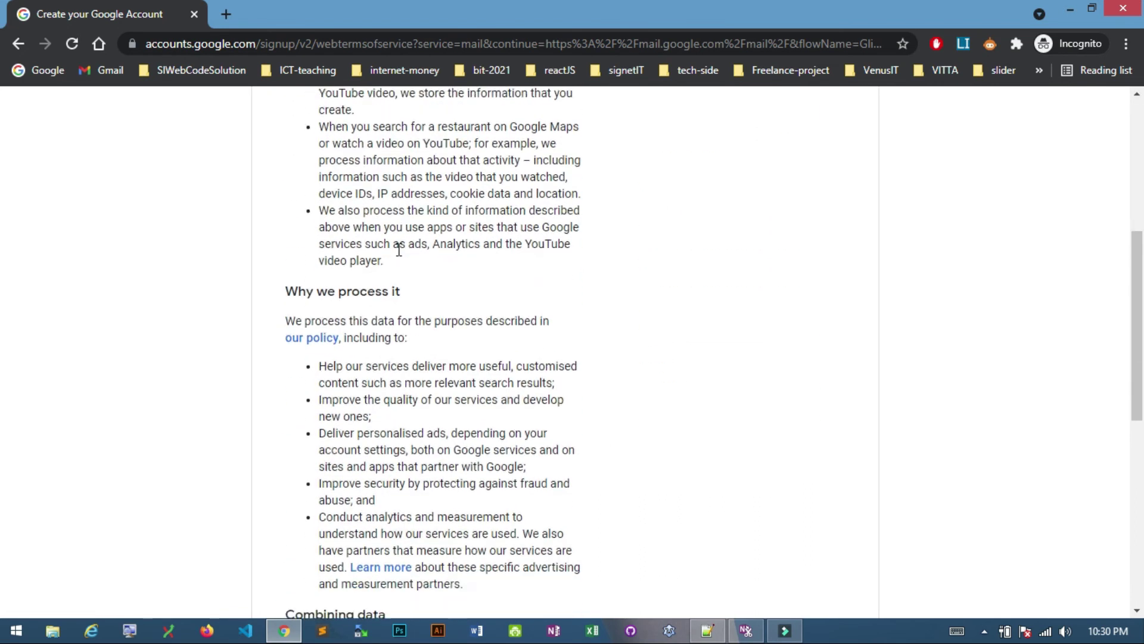
scroll(398, 250, down, 8)
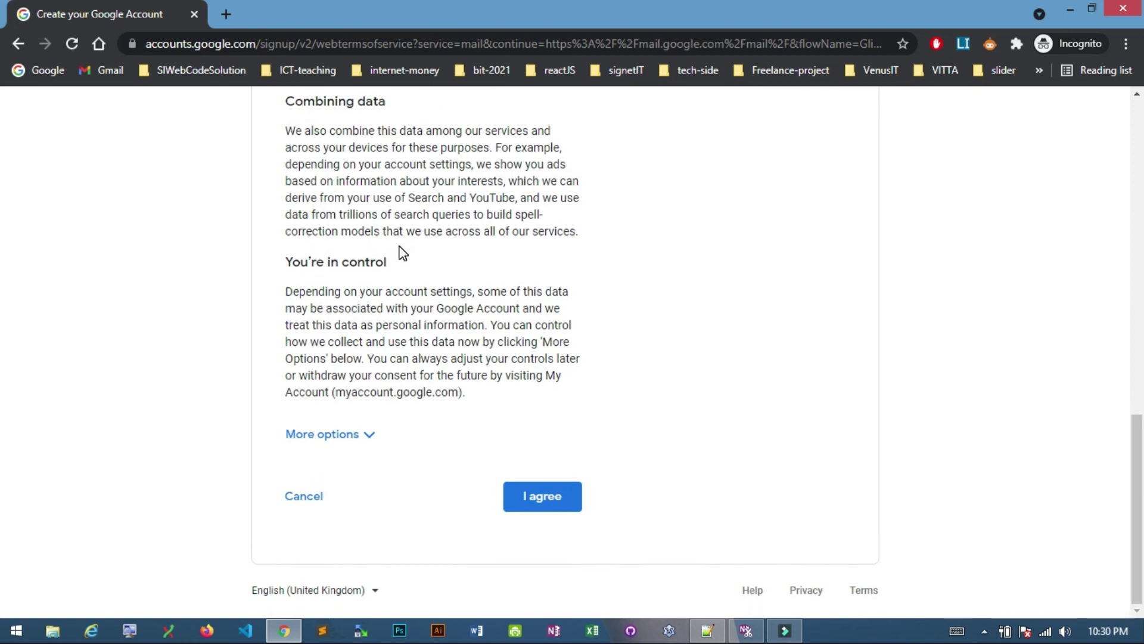
scroll(403, 253, up, 6)
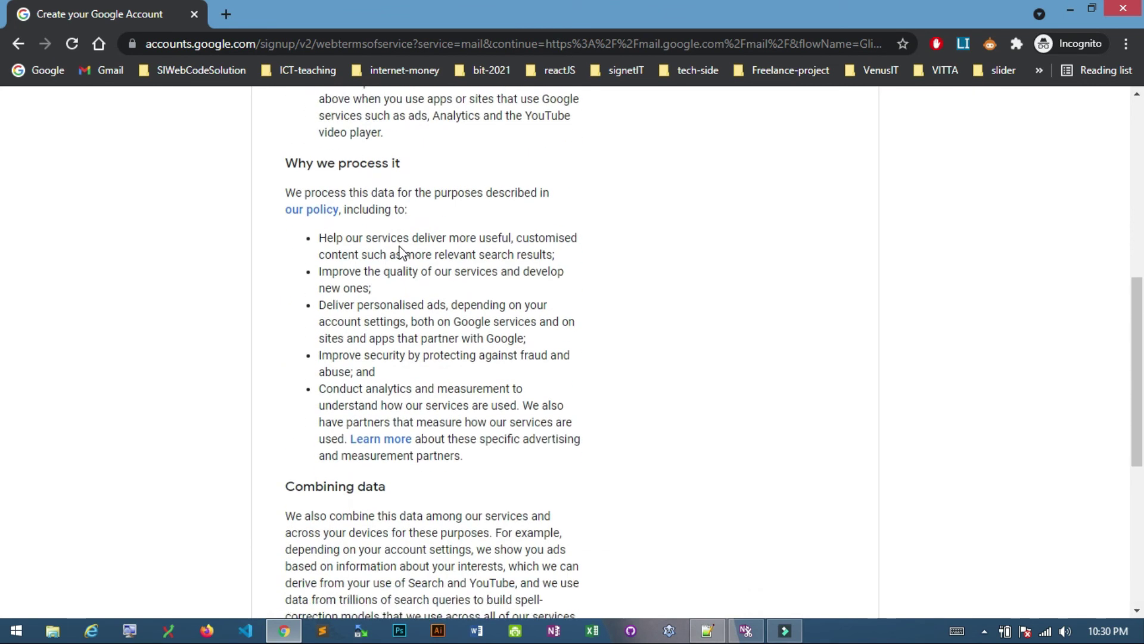
scroll(403, 252, down, 6)
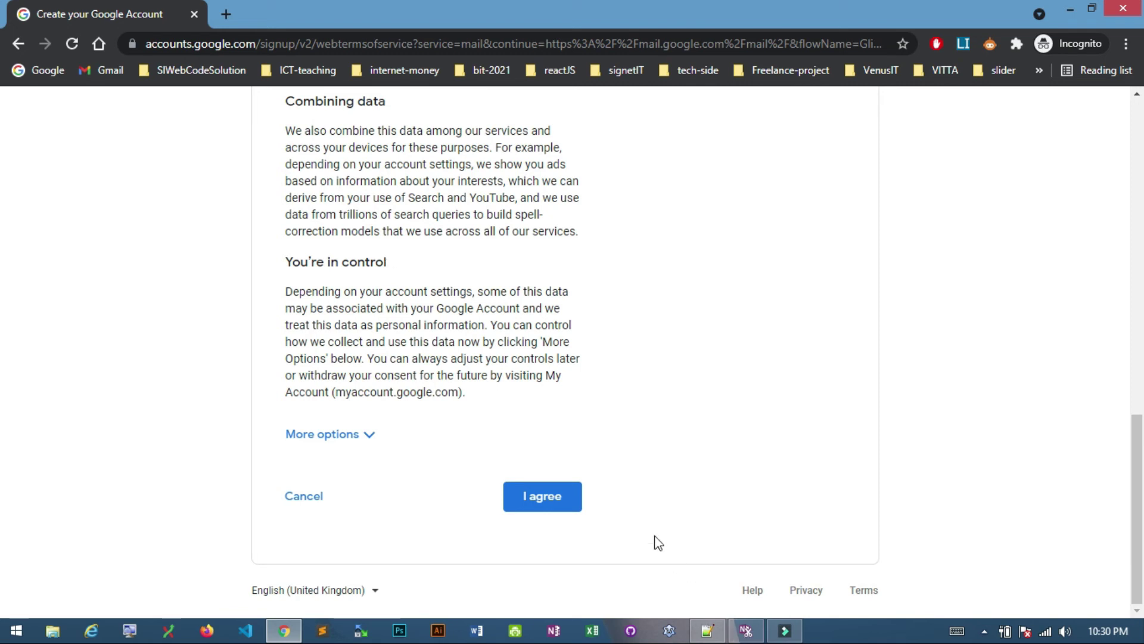
click(546, 497)
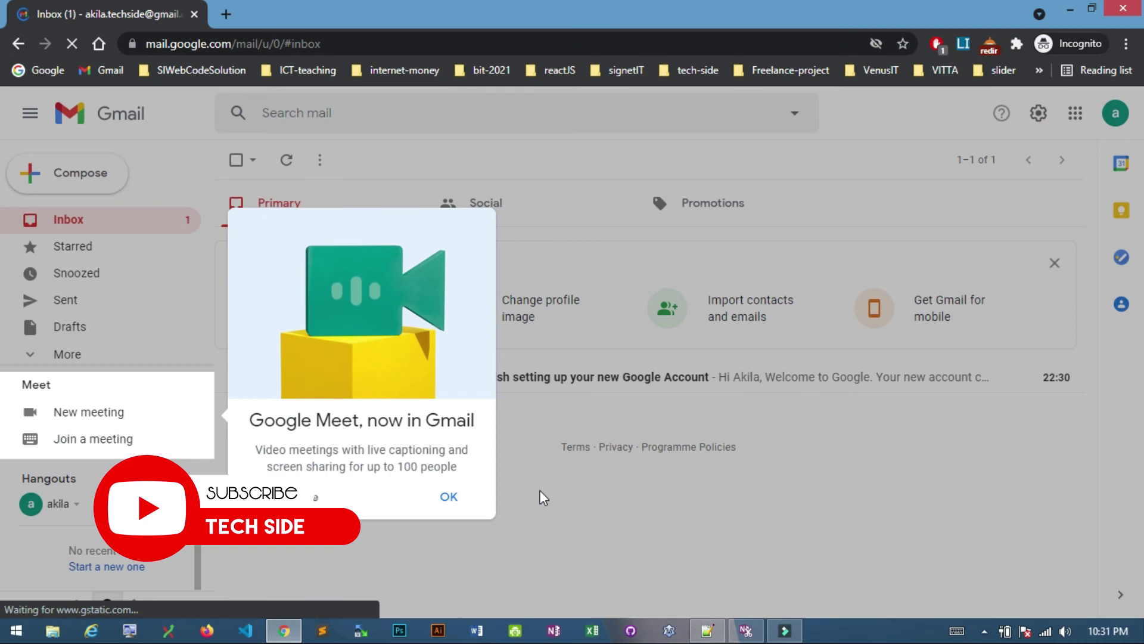
- Close the 'Google Meet, now in Gmail' notice with OK to reveal the empty inbox
click(539, 490)
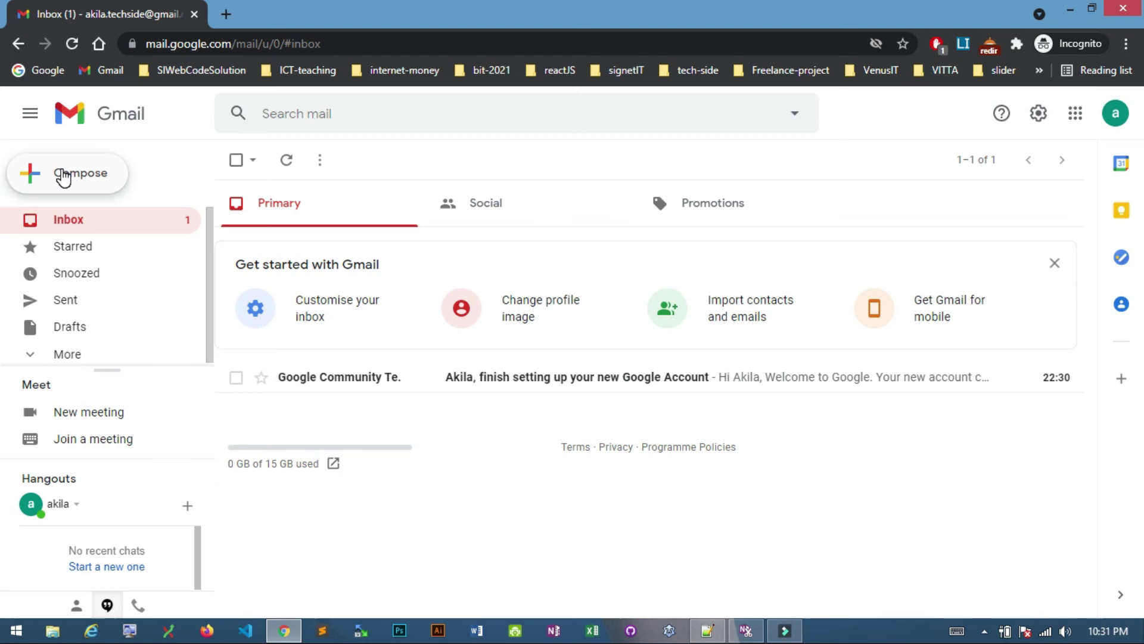
click(79, 185)
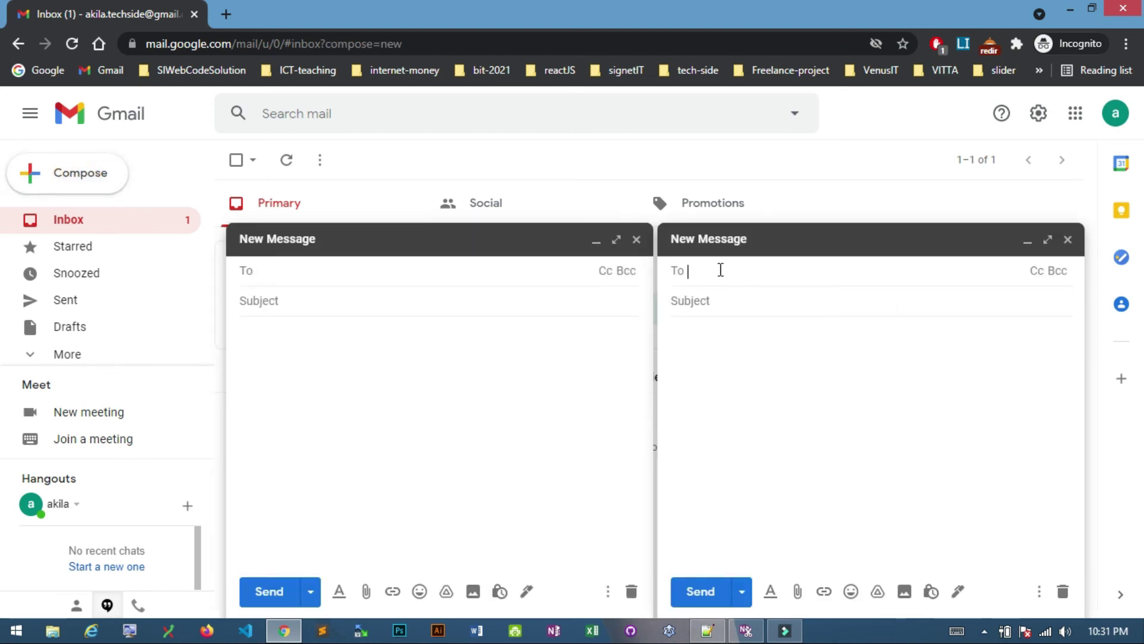
click(637, 239)
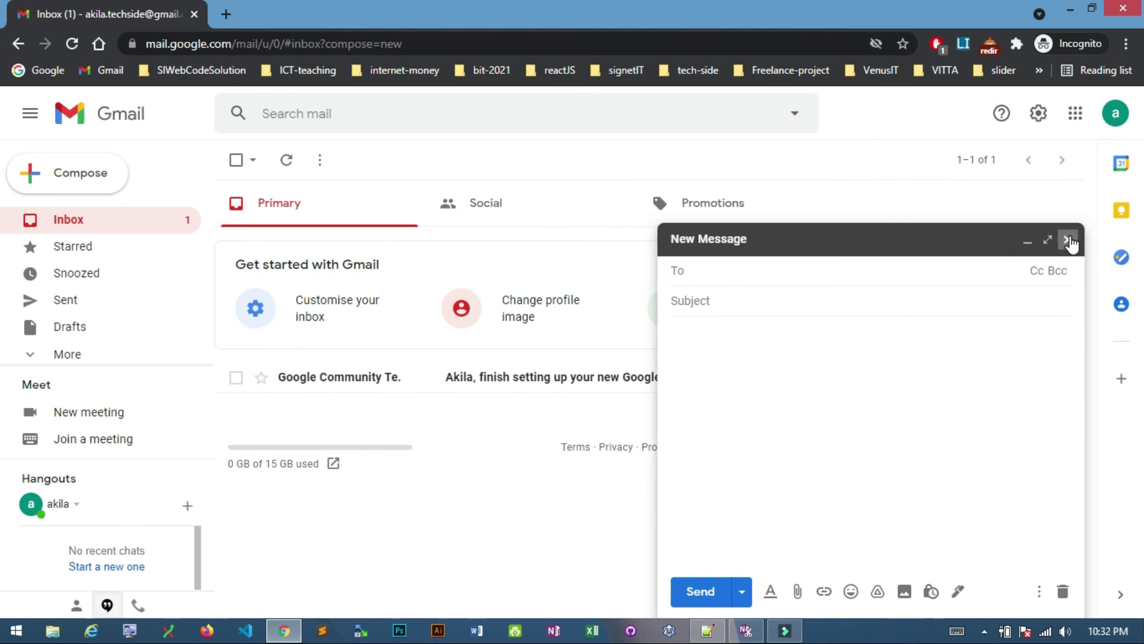
click(1068, 240)
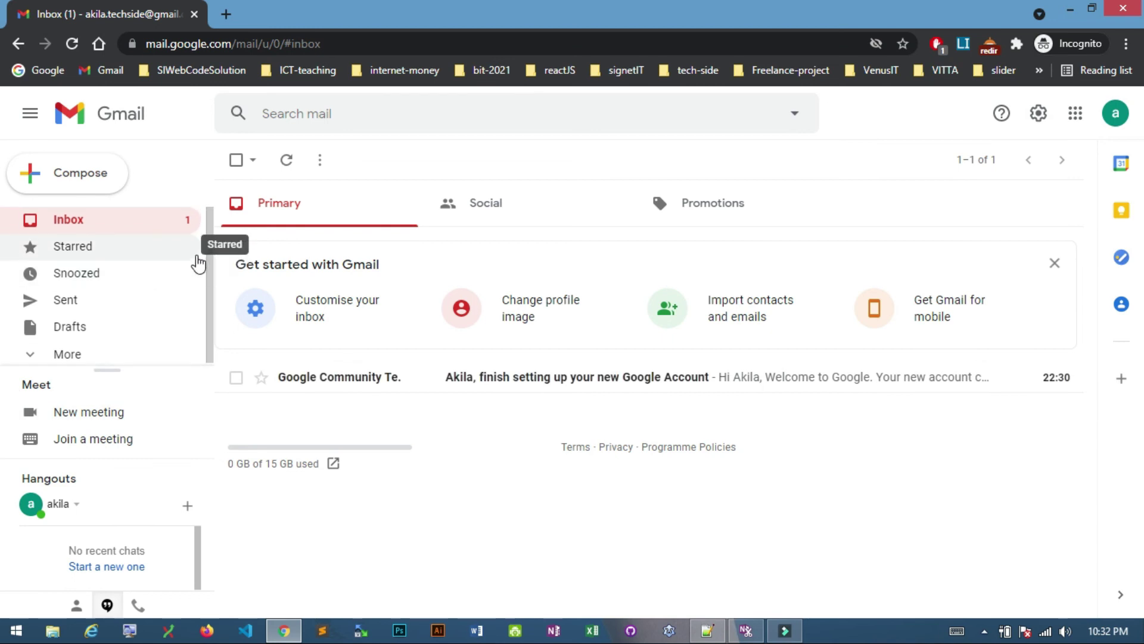
click(31, 351)
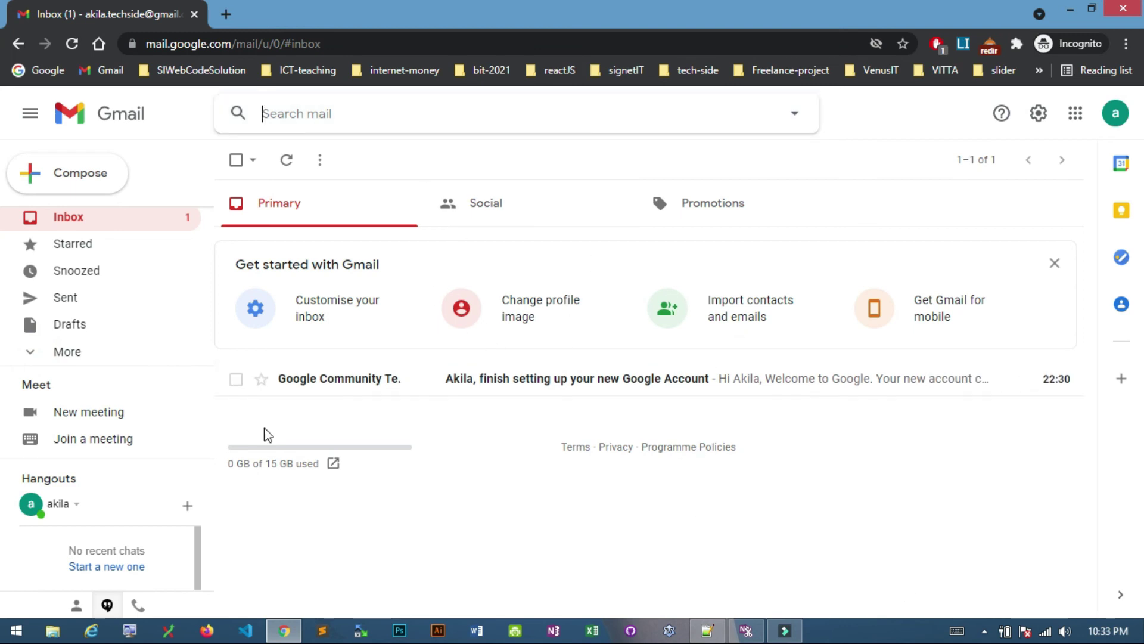
click(127, 210)
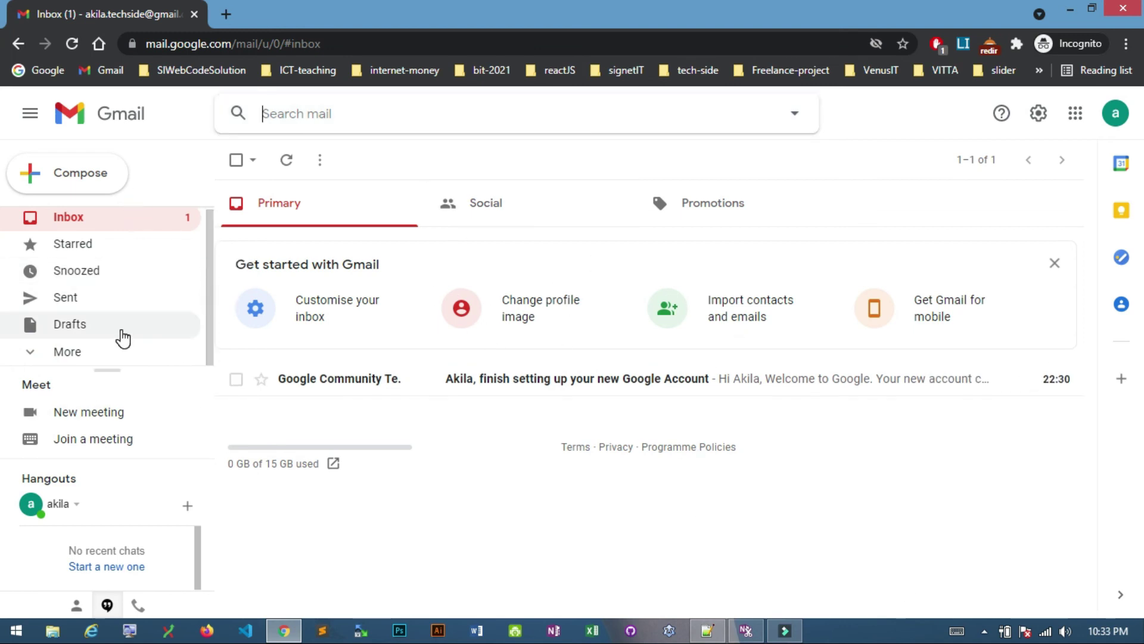